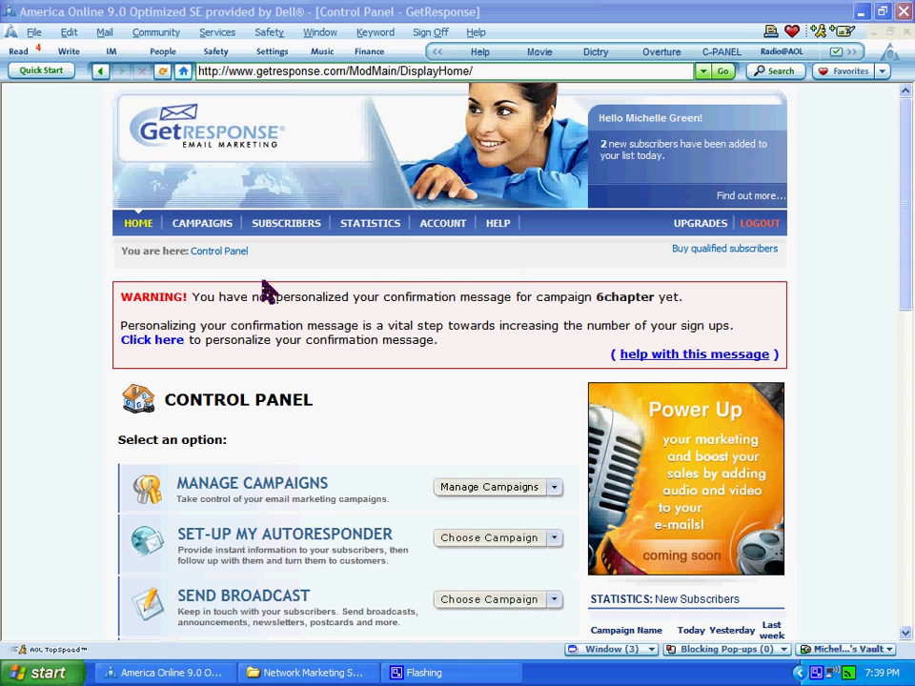
- Bring up the CAMPAIGNS > My Campaigns submenu listing 6chapter and the other campaigns
mouse_move(205, 231)
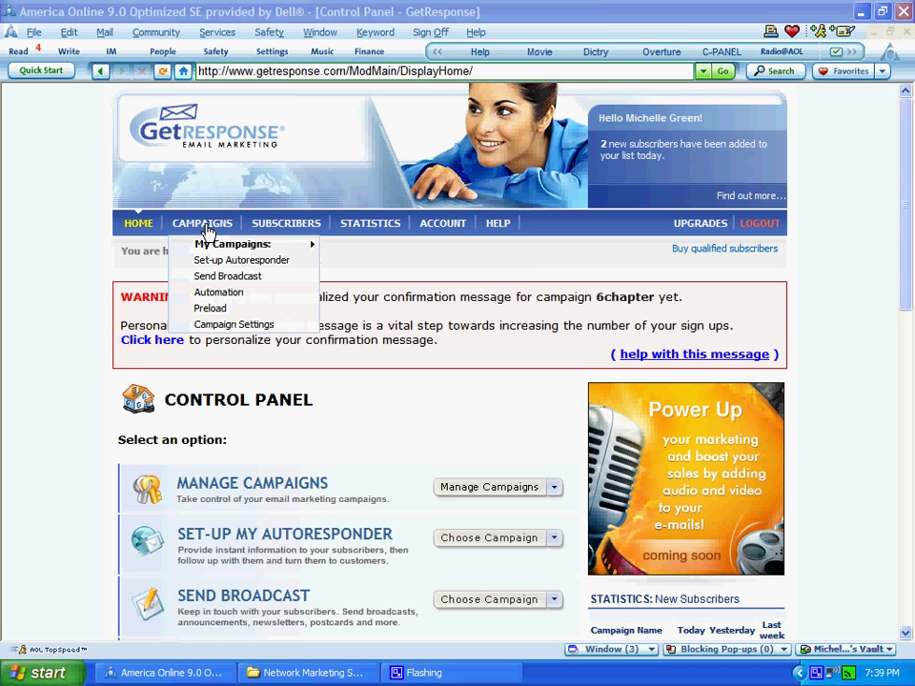
mouse_move(213, 258)
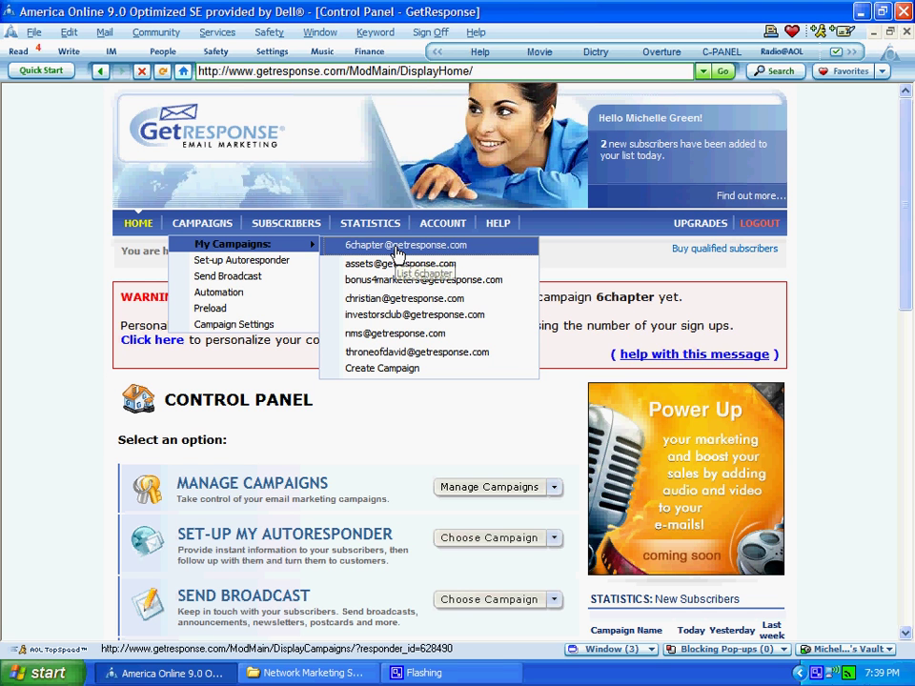
- Go to the 6chapter campaign and open its Manage Follow-up messages page
click(398, 250)
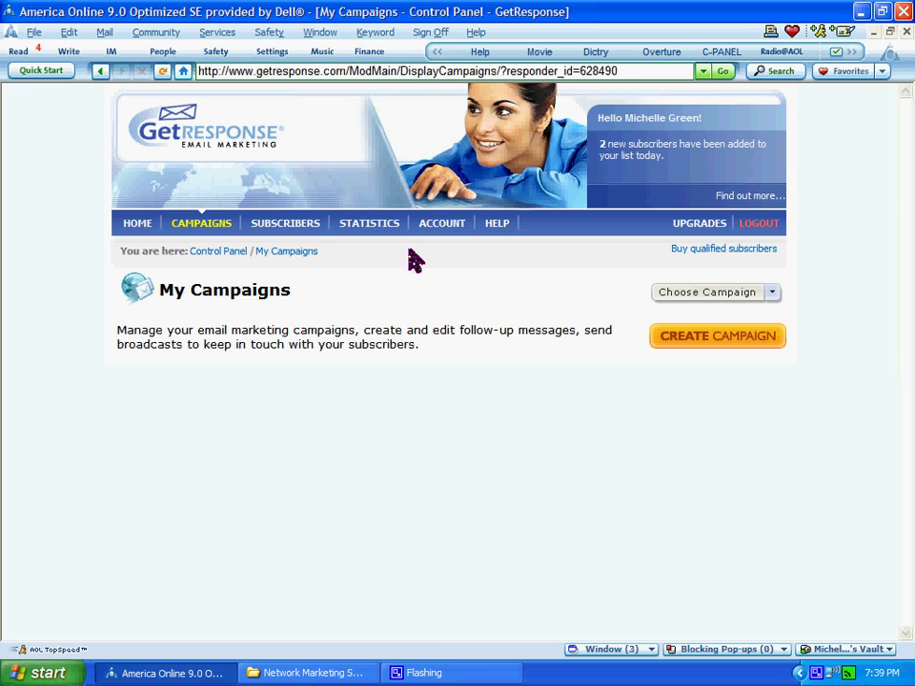
scroll(904, 319, down, 3)
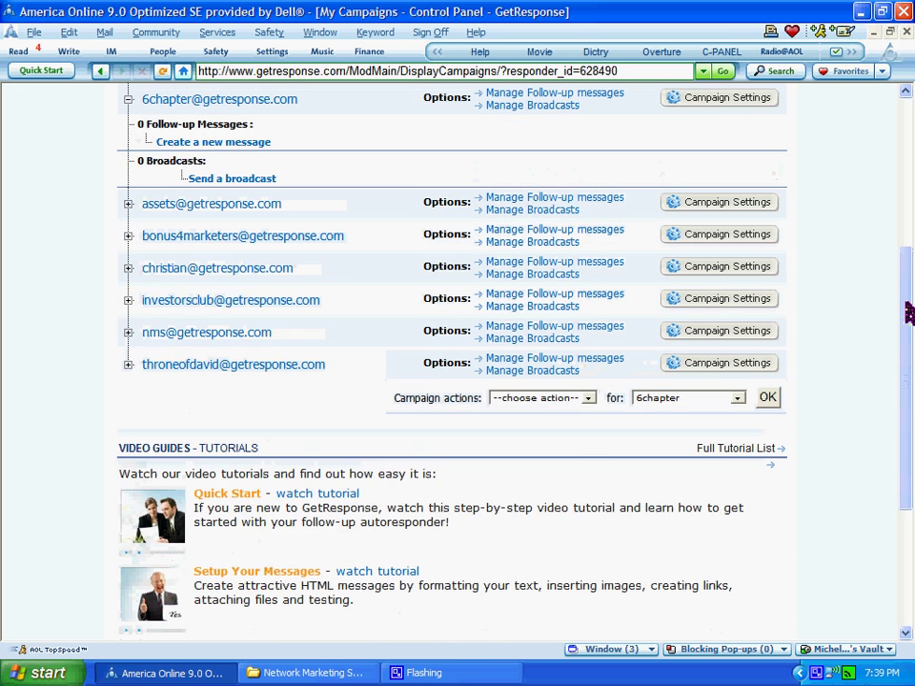
drag(904, 312, 908, 257)
scroll(909, 257, up, 1)
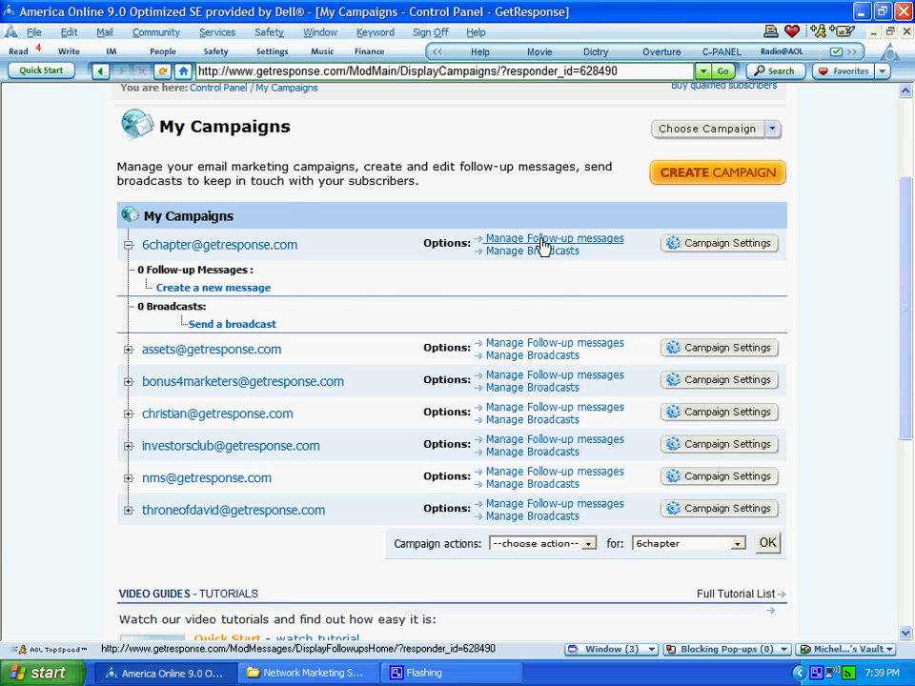
click(544, 244)
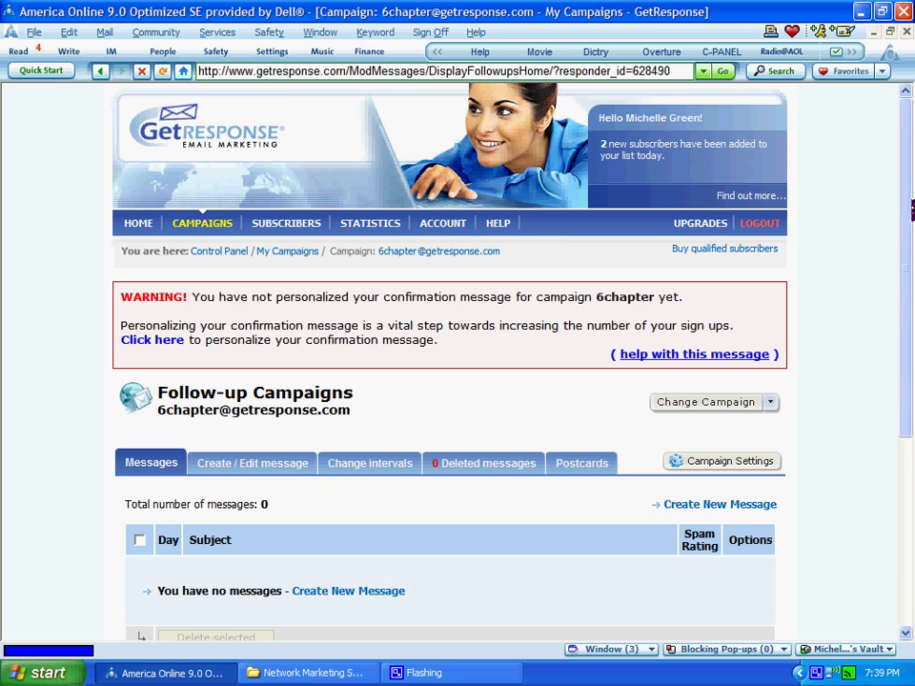
drag(912, 208, 912, 381)
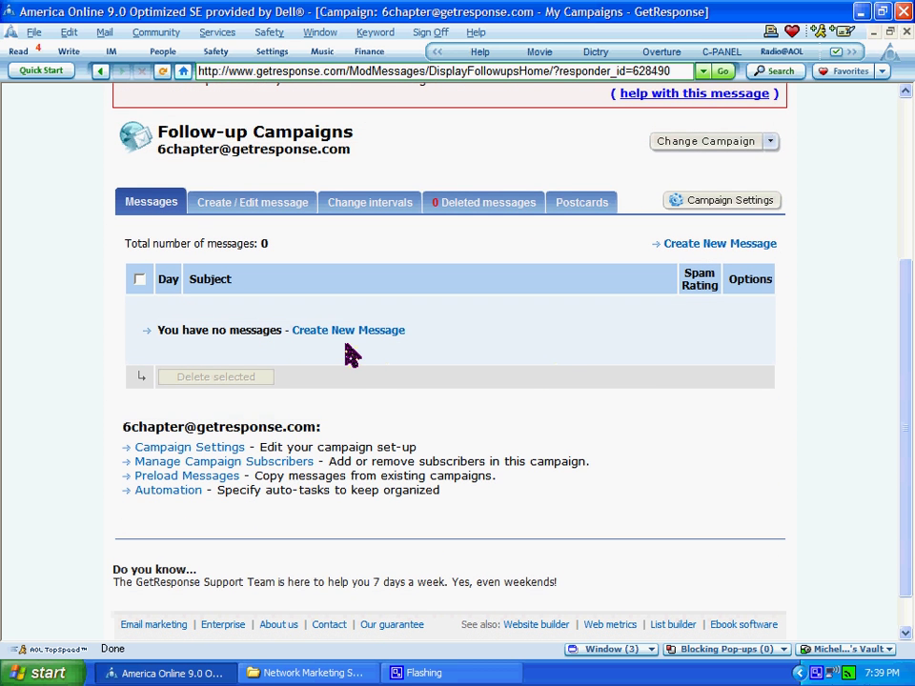
- Create a new follow-up message as a plain-text message with no template
click(329, 333)
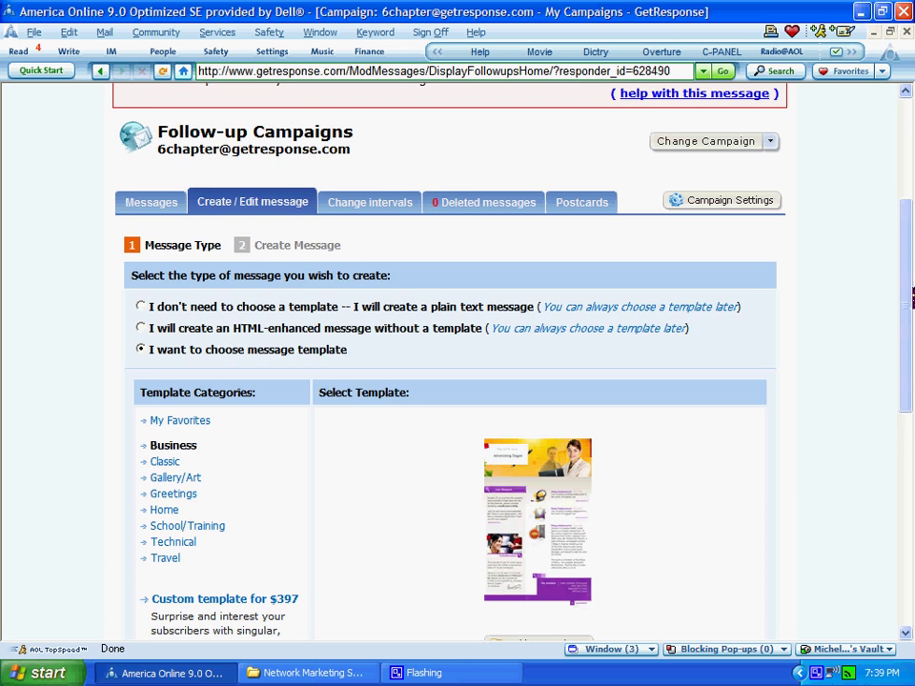
drag(911, 320, 904, 345)
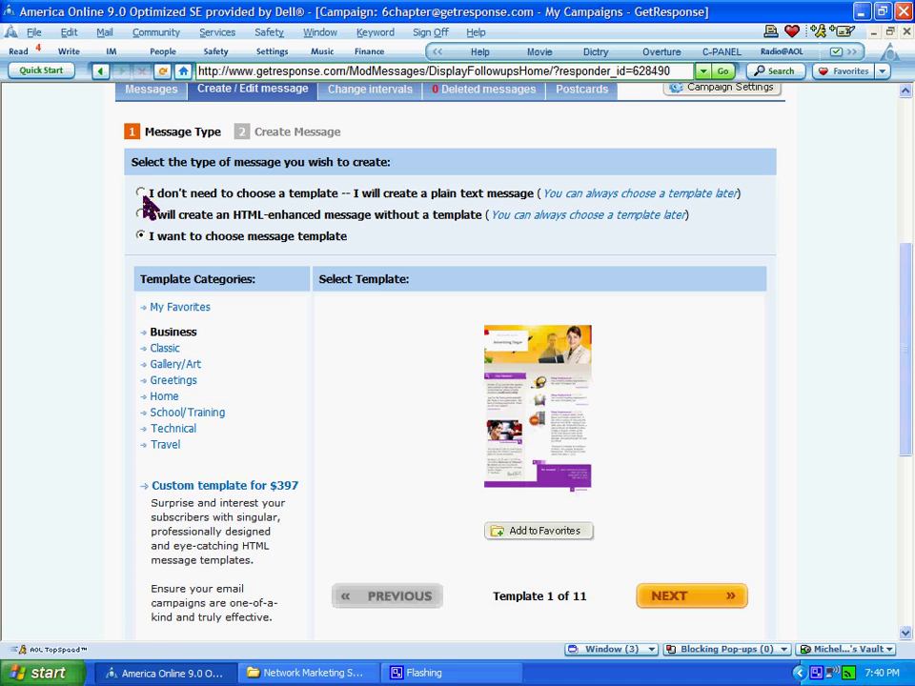
click(141, 194)
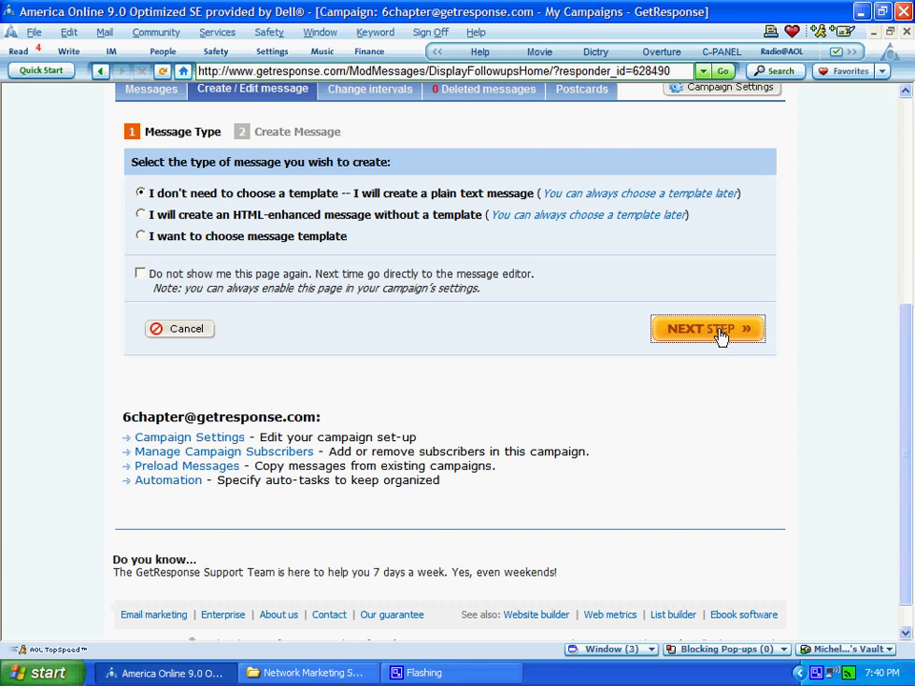
- Continue to the message editor, switch to HTML Body, and focus the empty Subject field
click(722, 332)
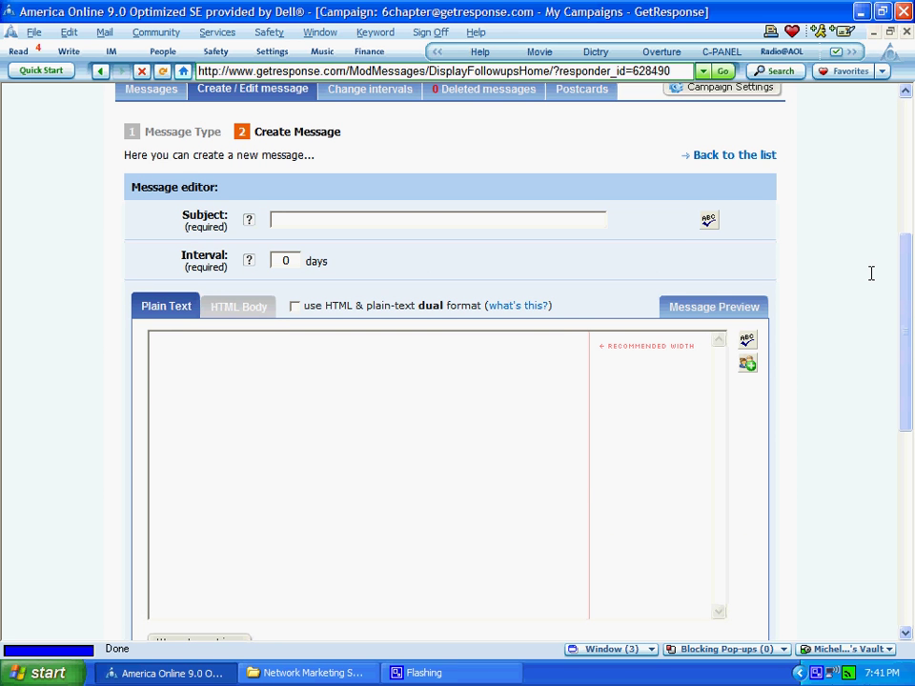
click(238, 306)
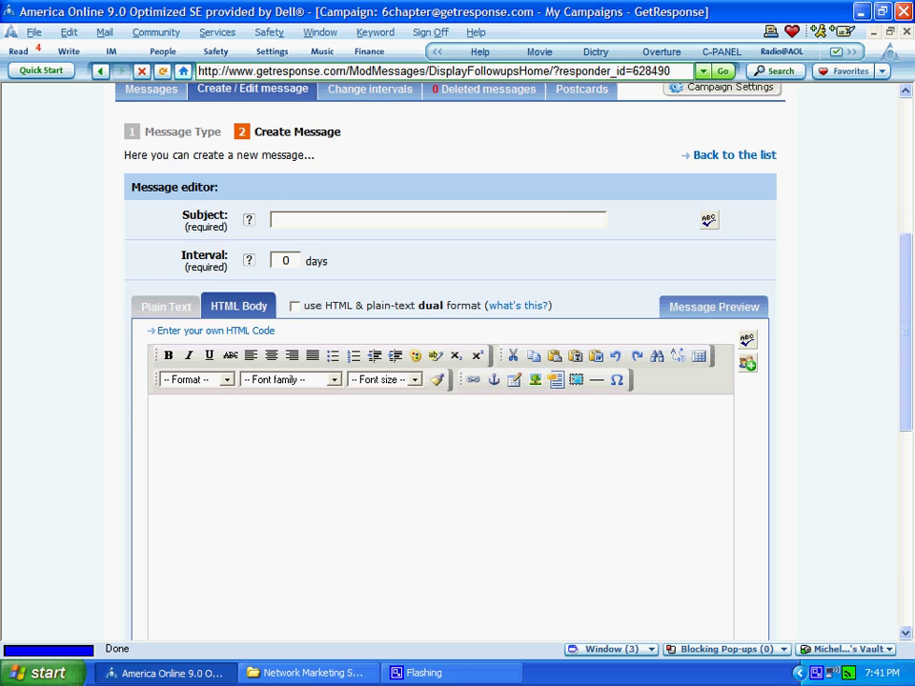
scroll(466, 141, down, 2)
click(464, 142)
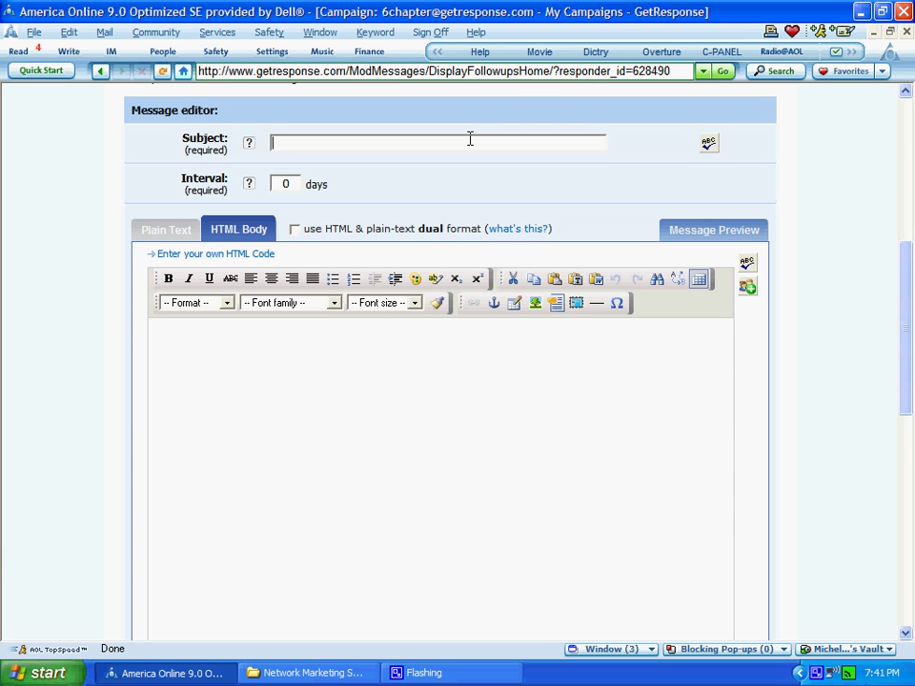
- Enter the subject '[[firstname]], this is my first message', then move into the body editor
text([[firstname]])
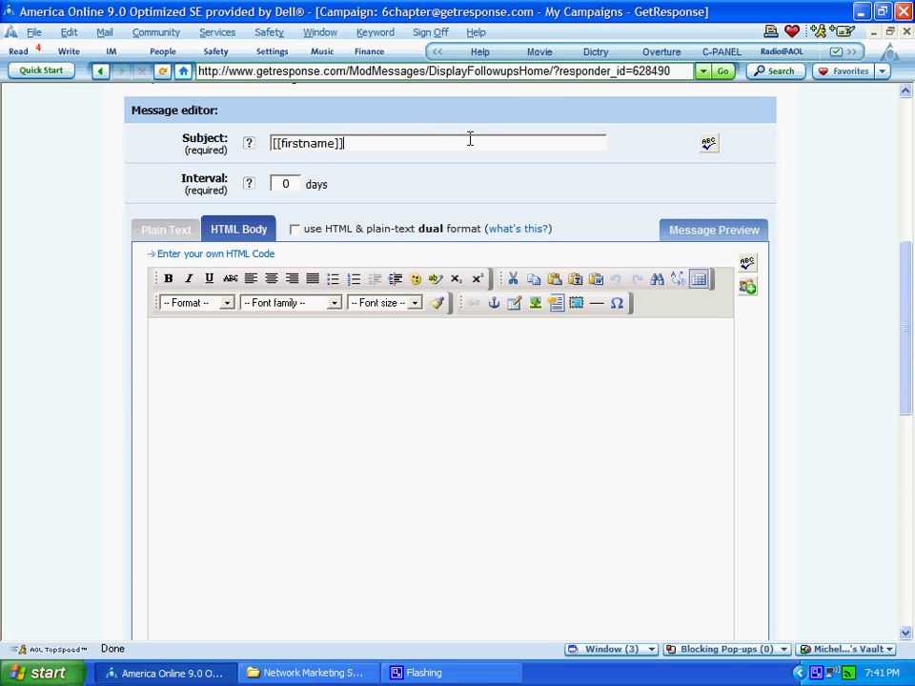
text(, this is m)
text(y first me)
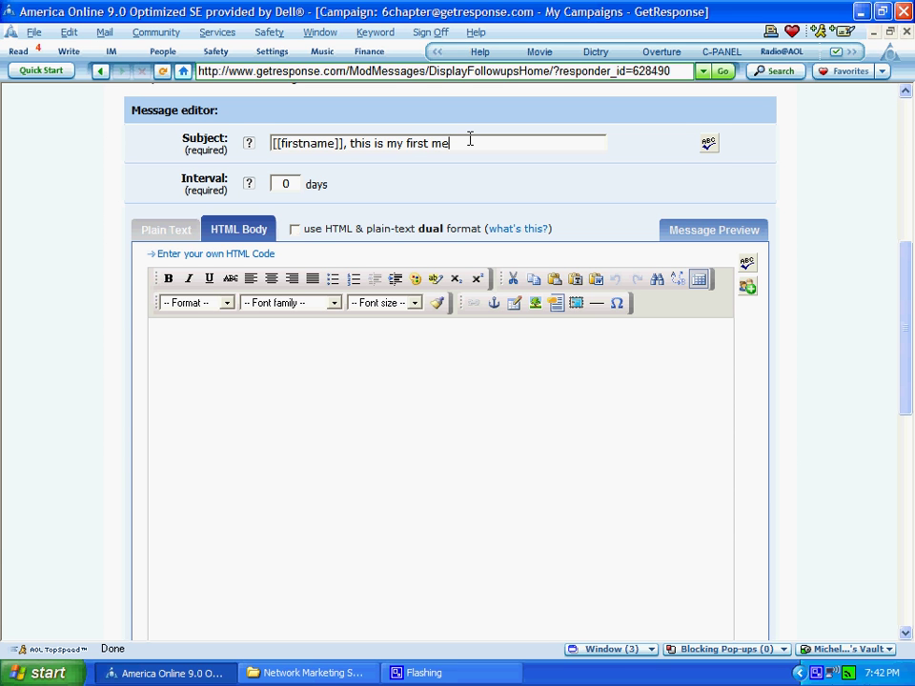
text(ssage)
click(387, 376)
- Write the body 'this is my message' with a 'sincerely,' sign-off and the sender's name
text(this is my message)
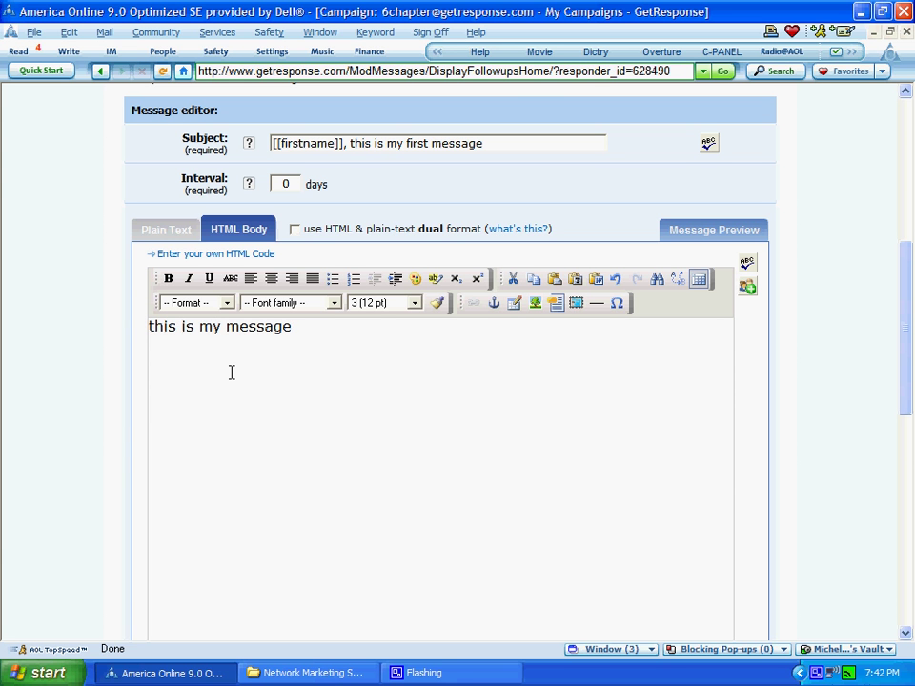
key(Return)
key(Return)
text(sincerely,)
key(Return)
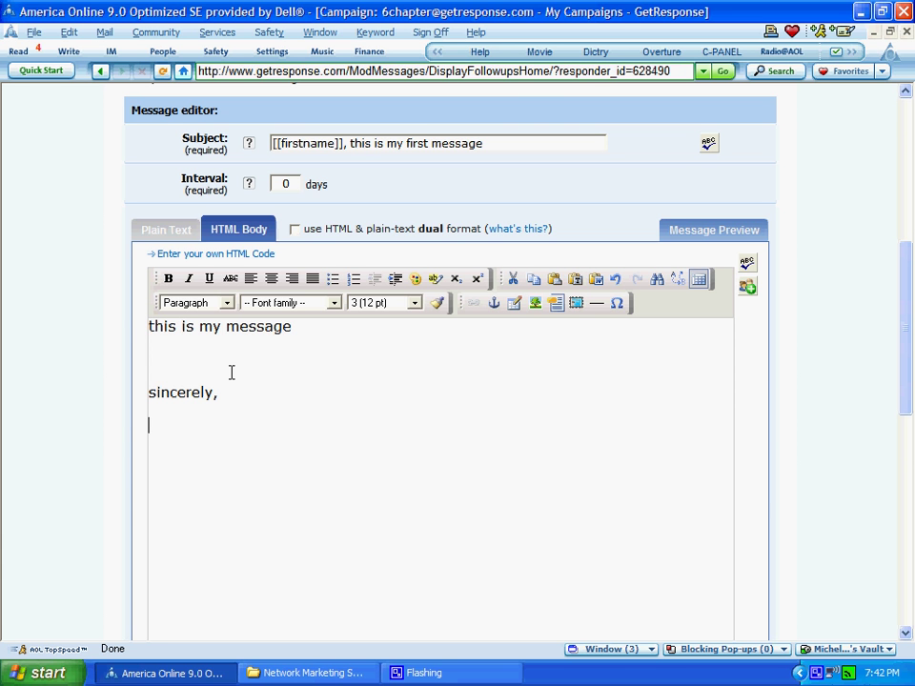
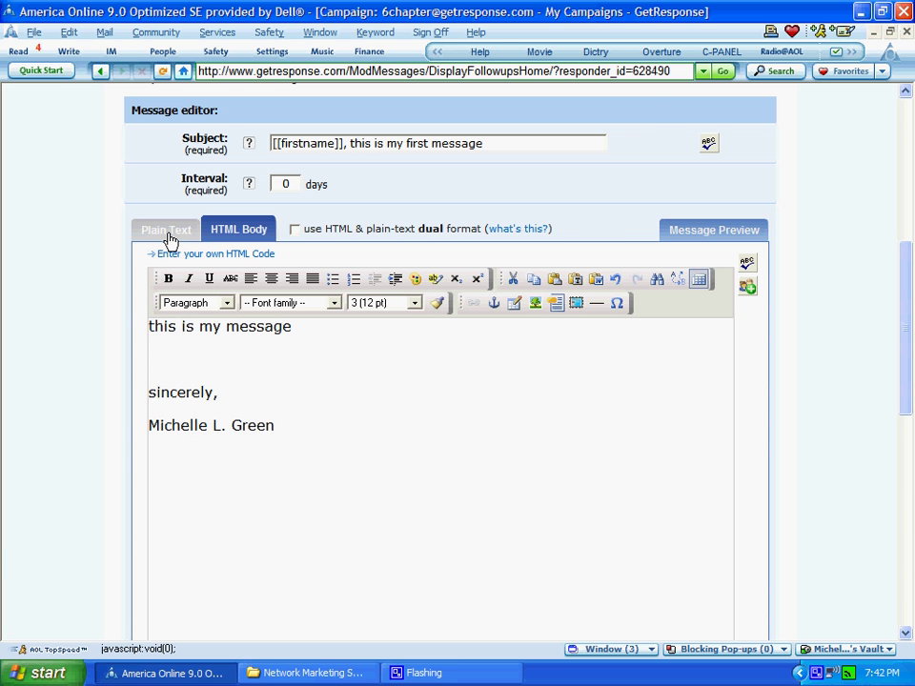
- Switch the message to Plain Text, converting the HTML-enhanced content to plain-text format
click(169, 238)
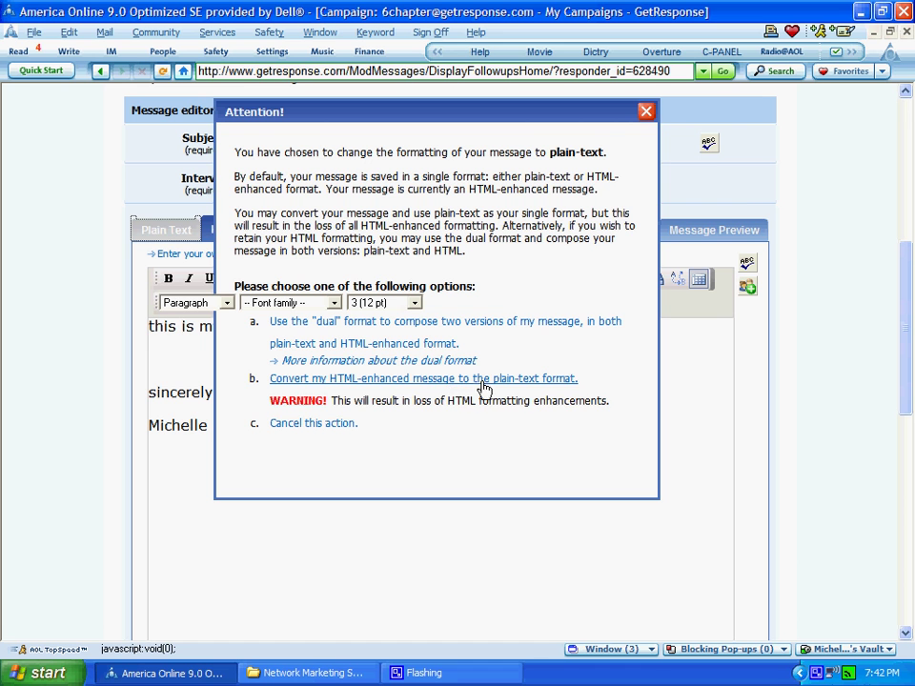
click(516, 381)
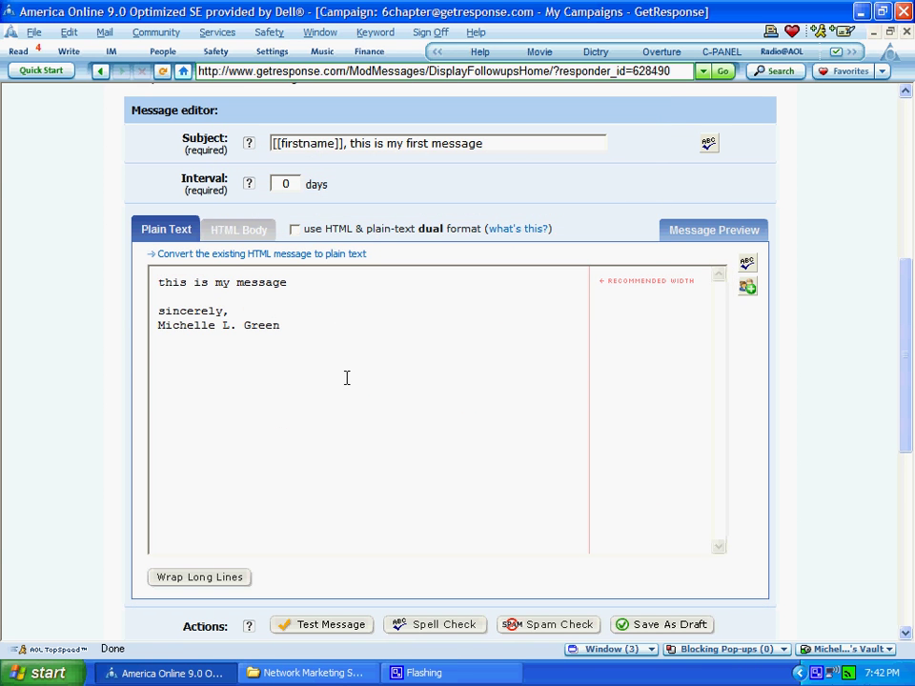
click(286, 329)
- Tick 'Track click-throughs of your links' under Message options
click(245, 314)
scroll(910, 413, down, 1)
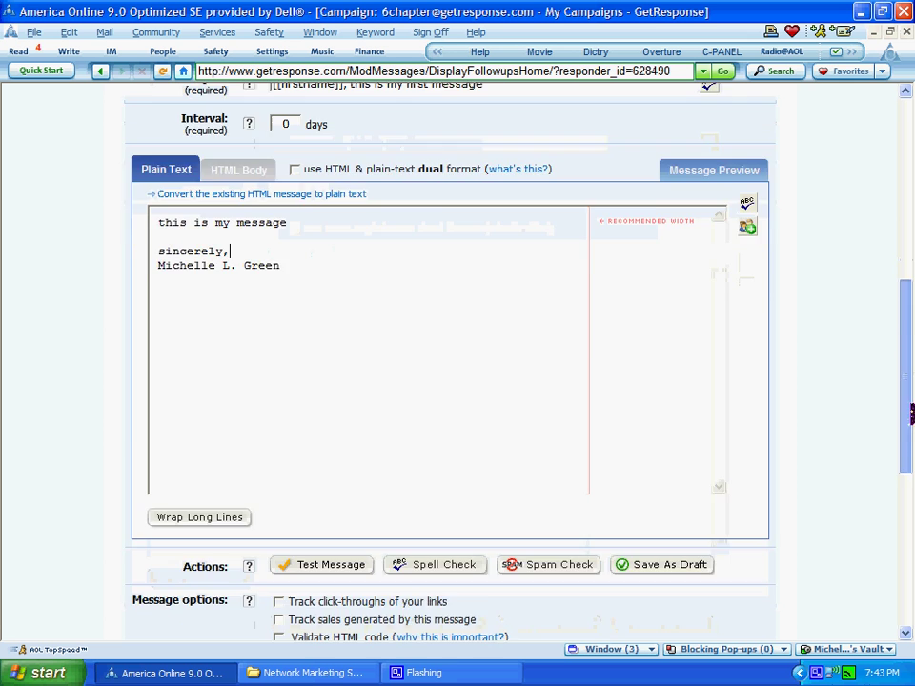
scroll(911, 413, down, 3)
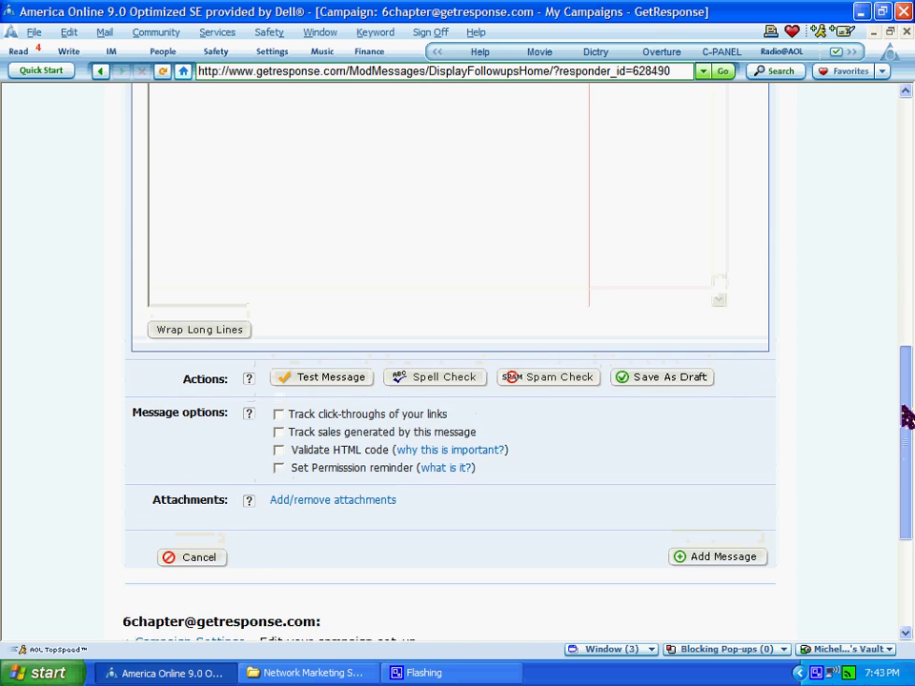
scroll(906, 416, up, 1)
scroll(583, 440, down, 1)
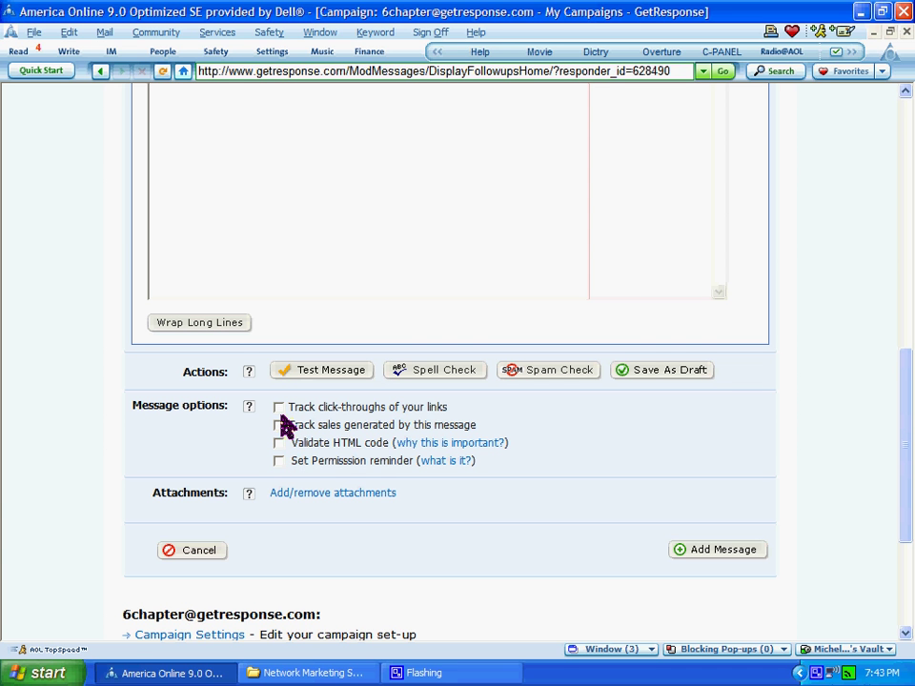
click(279, 412)
click(280, 410)
drag(907, 443, 911, 468)
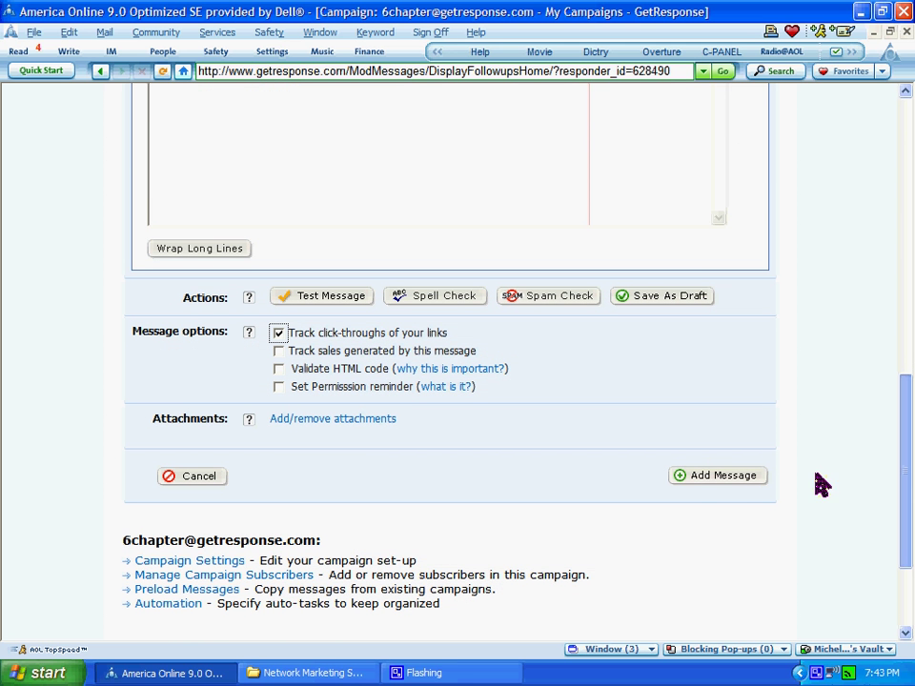
- Add the message to the 6chapter campaign, confirming the save without testing
click(720, 477)
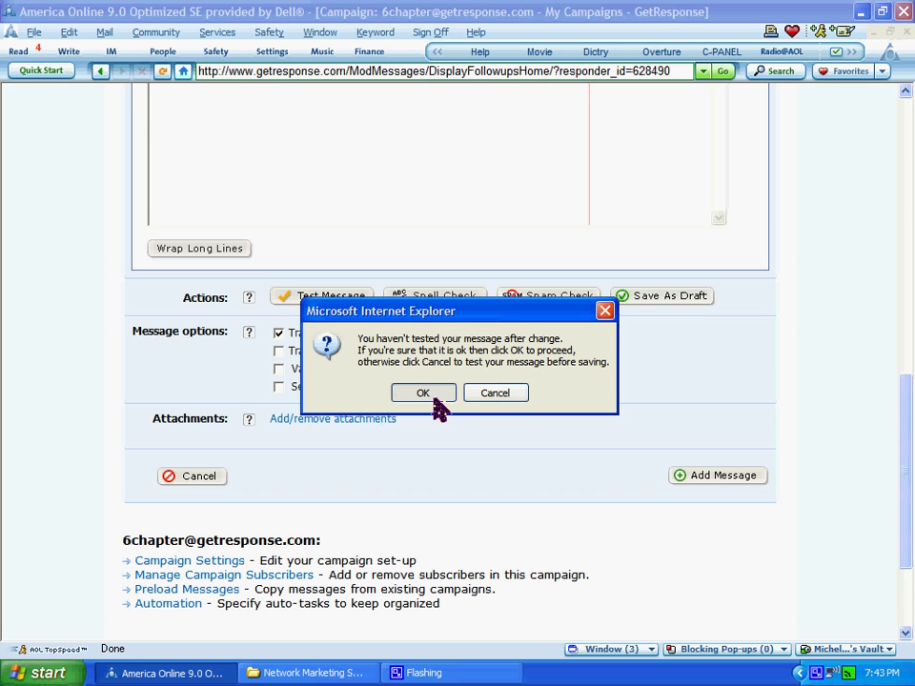
click(433, 400)
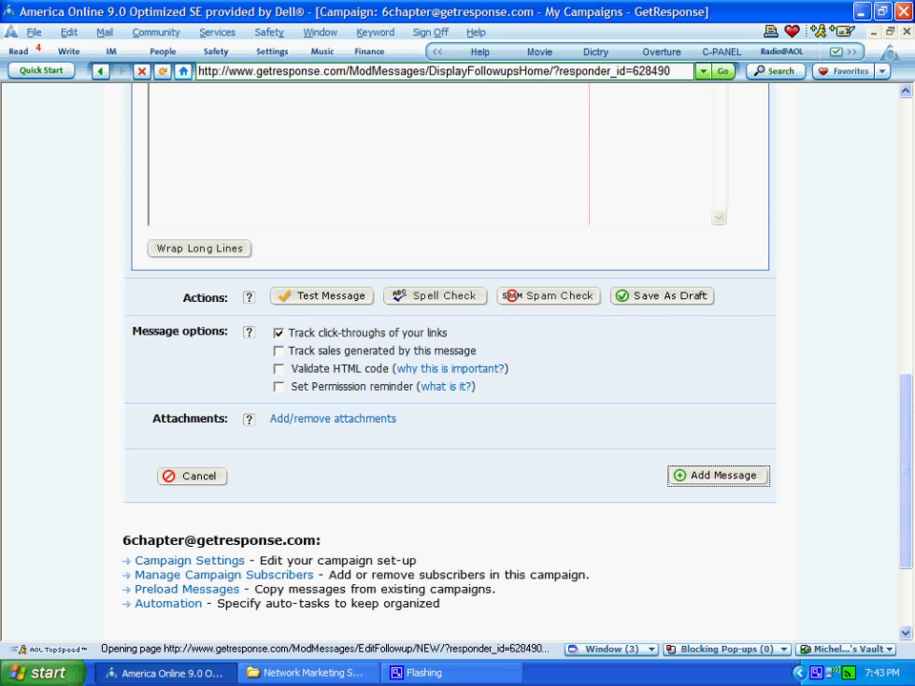